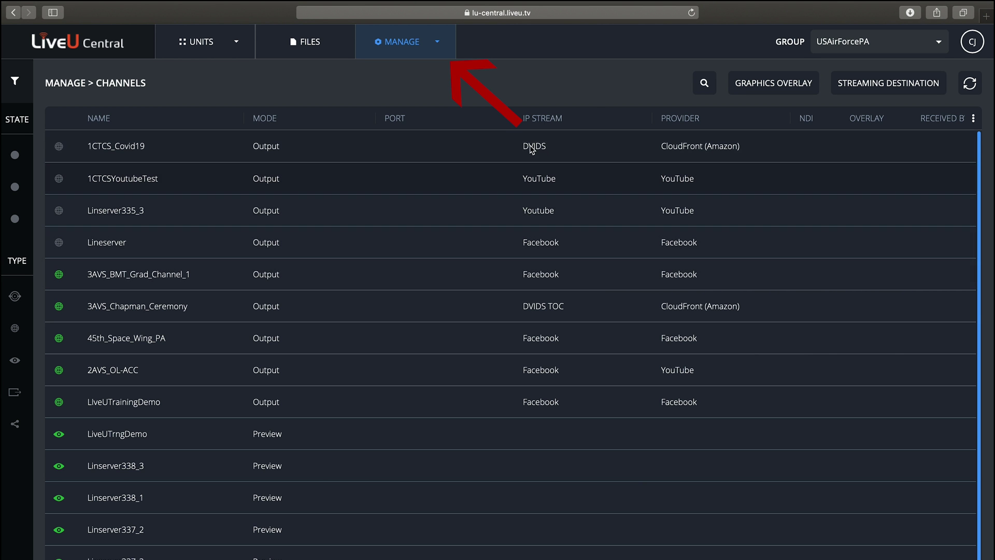
Open the LiveUTrainingDemo channel's configuration from Manage > Channels
click(414, 47)
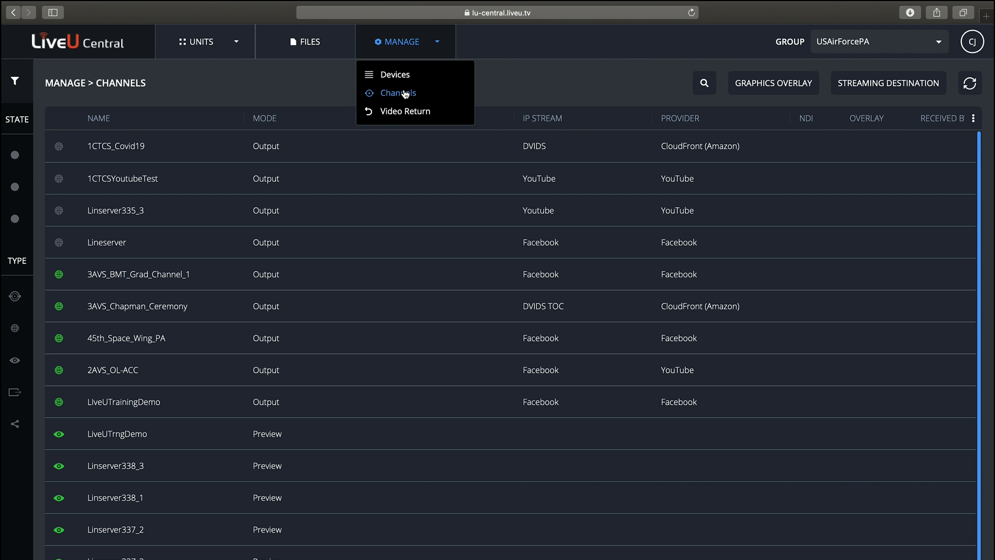
click(500, 148)
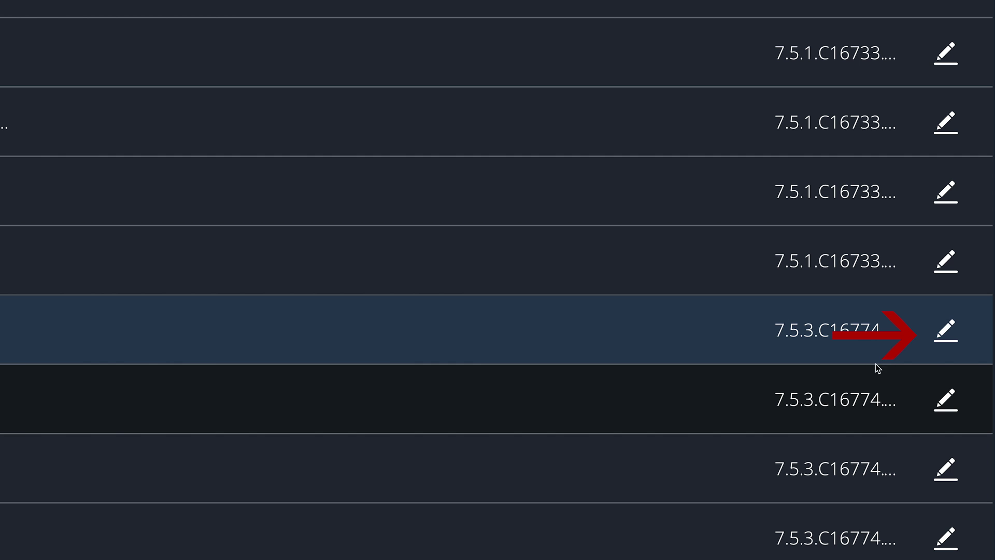
click(948, 337)
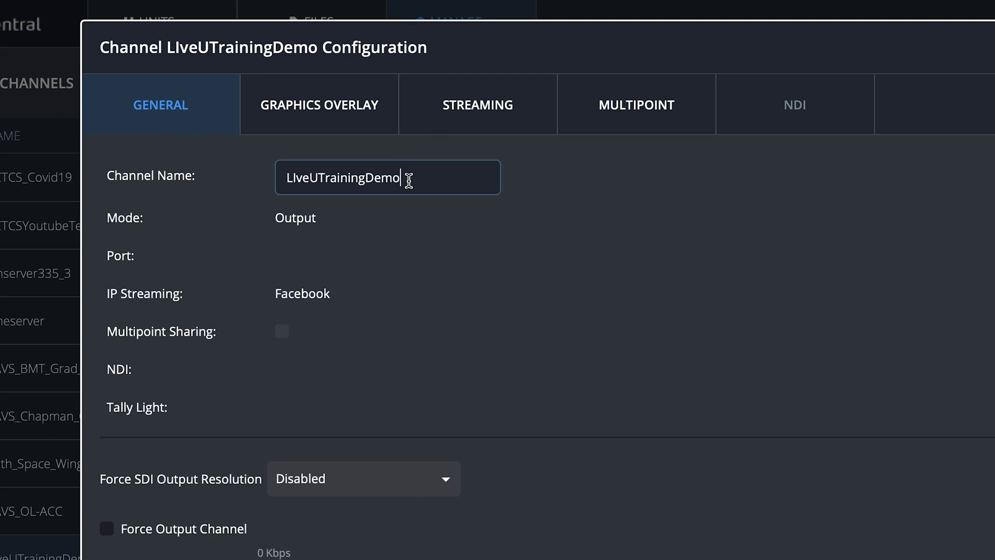
Replace the misspelled channel name with 'LiveUTrainingDemo'
double_click(370, 148)
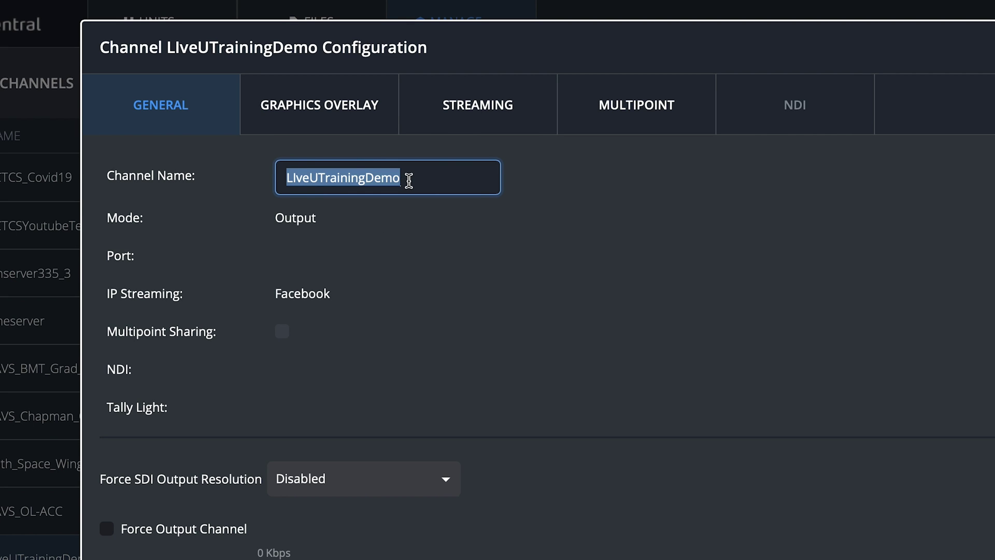
key(BackSpace)
text(Live)
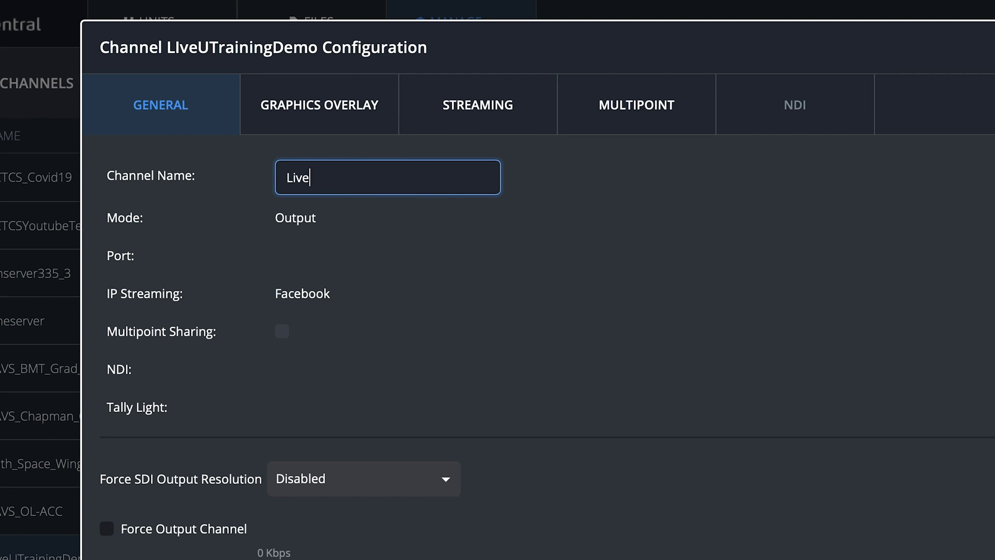
text(UTrainingDemo)
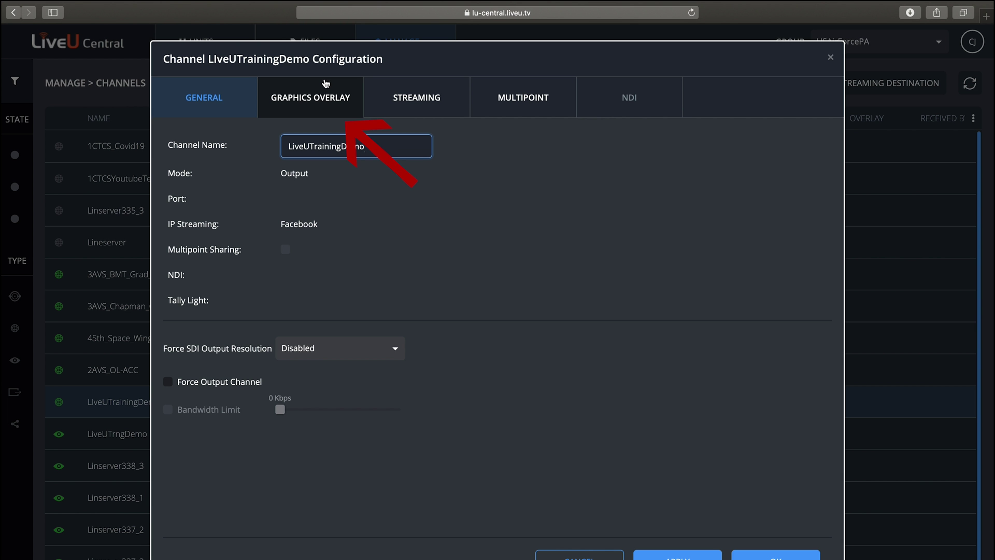
Switch streaming on in the channel's streaming settings
click(326, 85)
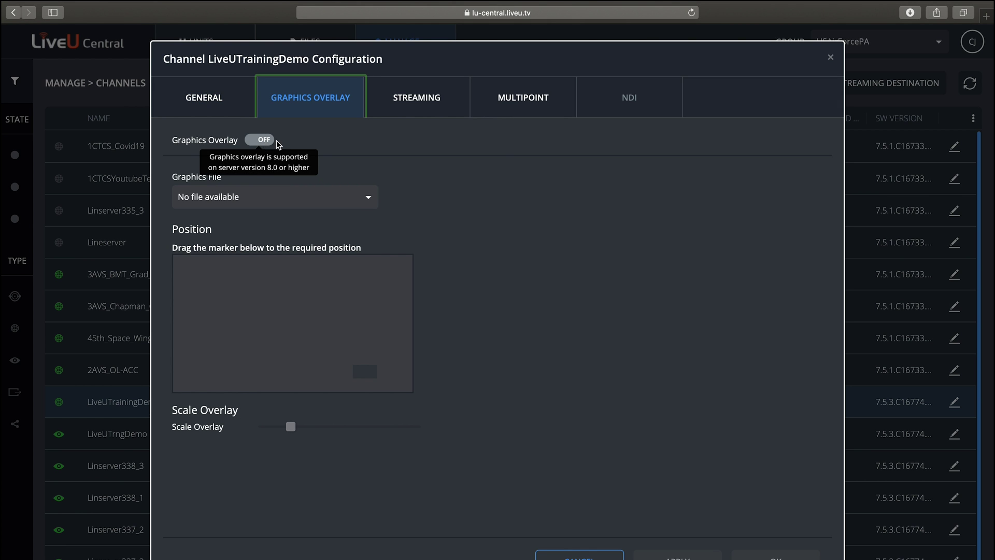
click(413, 105)
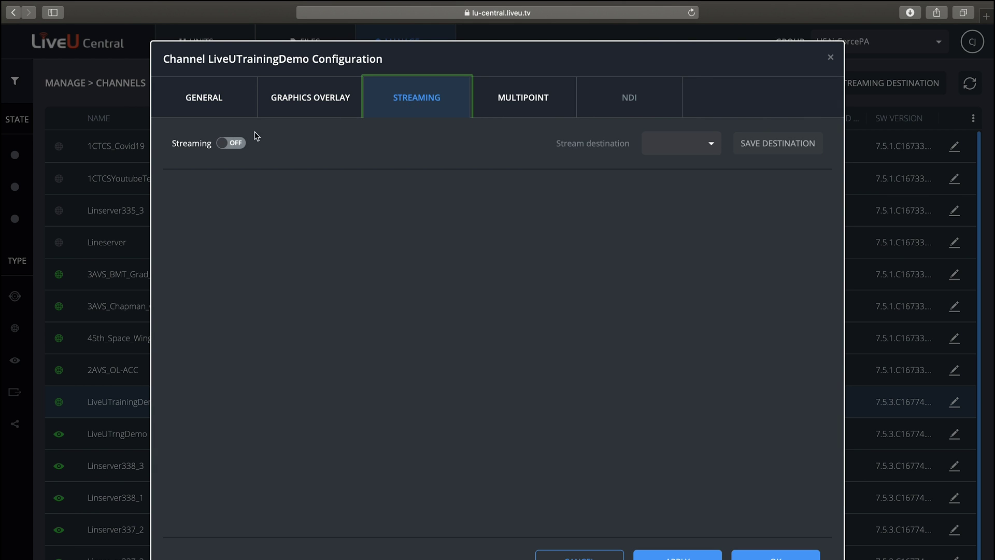
click(240, 148)
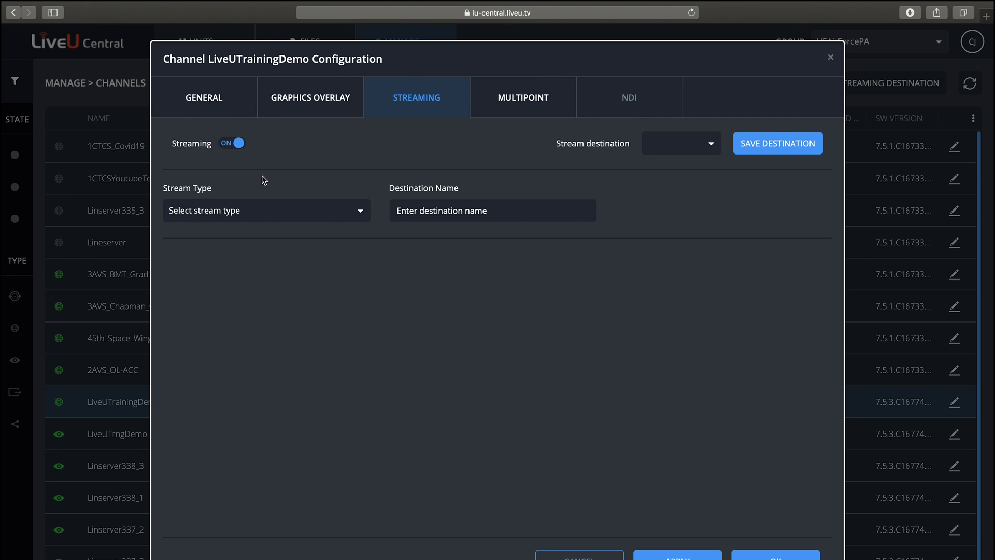
Set the stream type to RTMP and scroll the provider list to YouTube
click(279, 217)
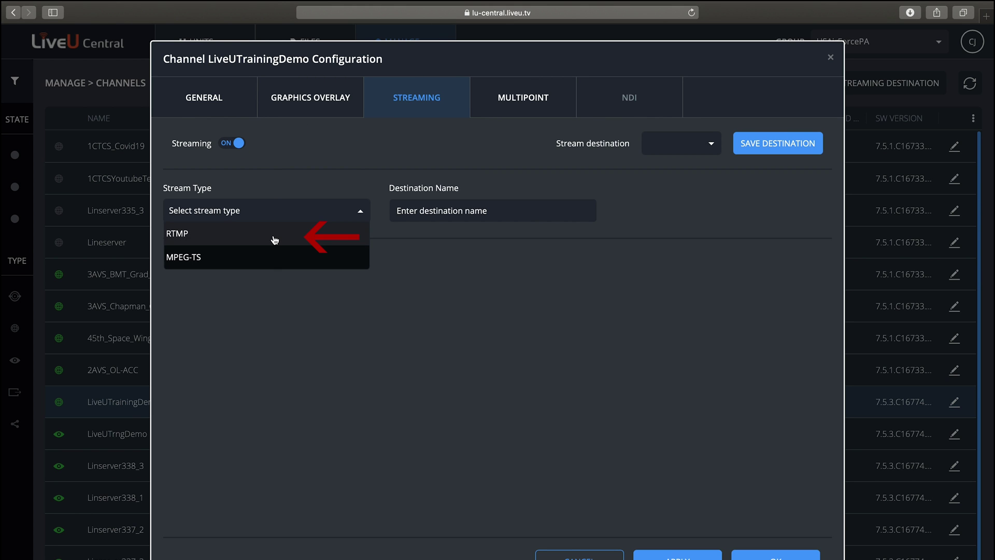
click(275, 239)
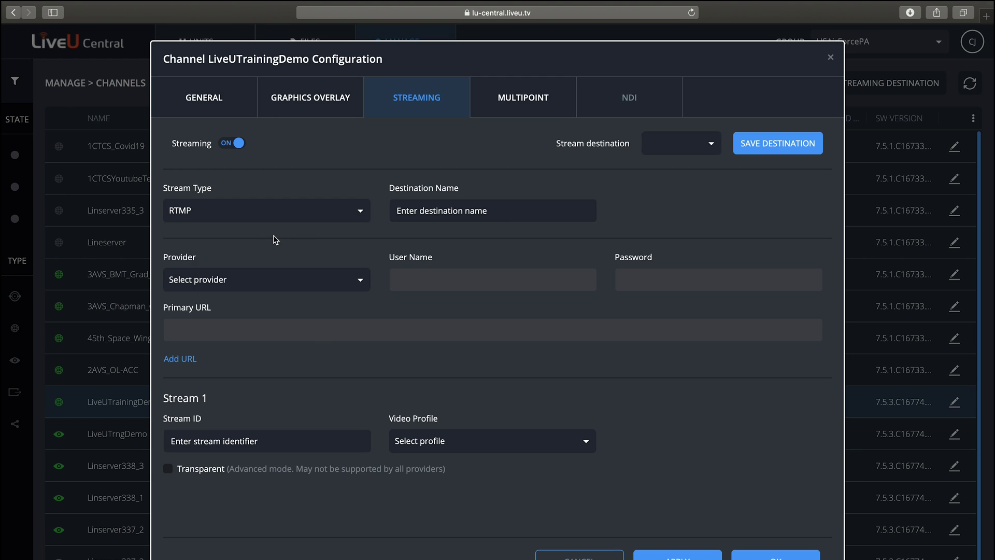
click(265, 283)
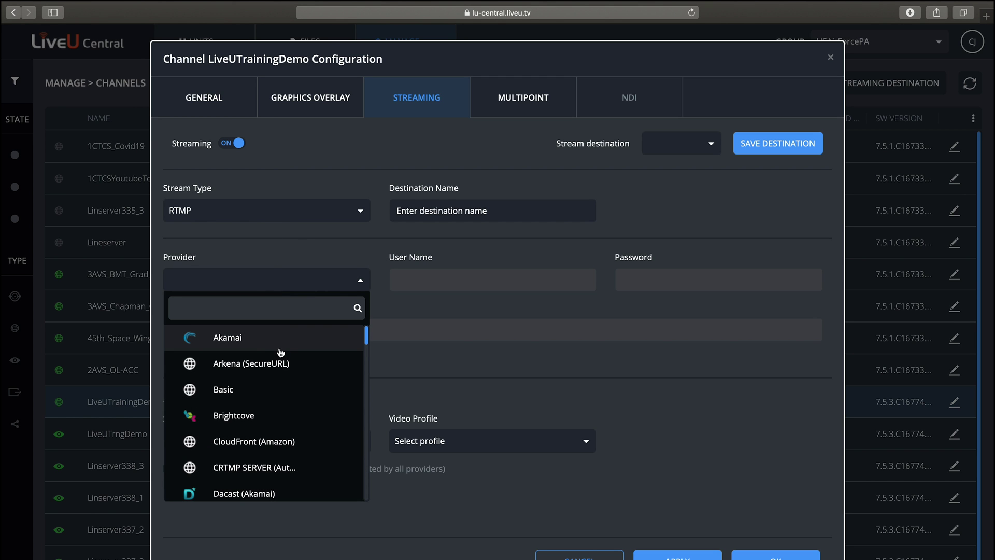
scroll(269, 377, down, 4)
scroll(270, 377, down, 8)
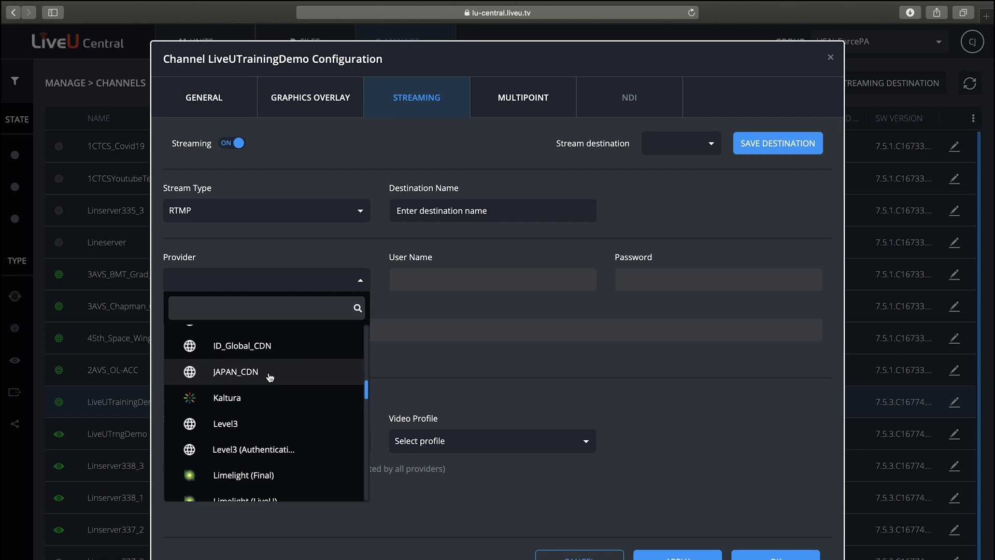
scroll(270, 377, down, 12)
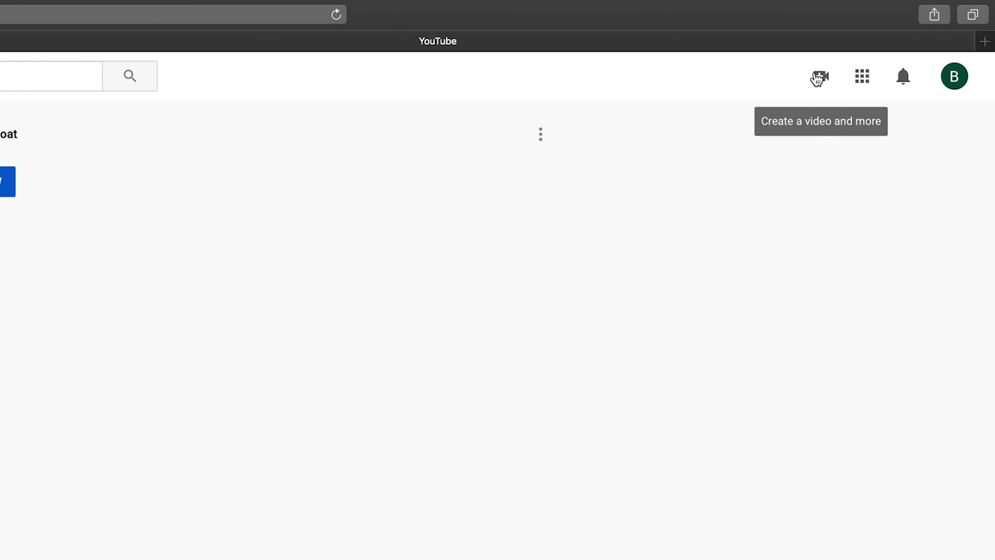
Create a YouTube live stream titled 'LiveUtrainingVideo' and copy its stream key
click(818, 78)
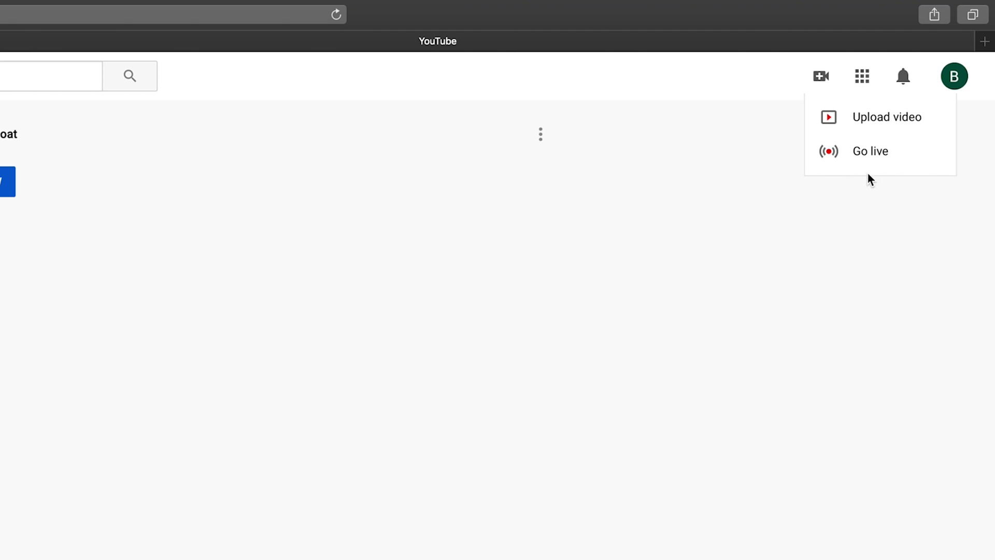
click(866, 156)
text(Live)
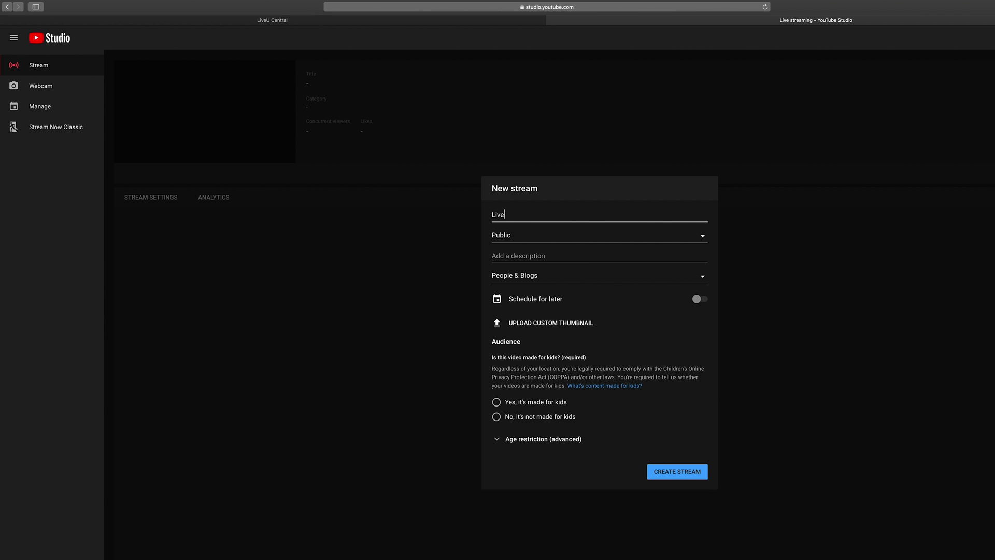
text(UtrainingVideo)
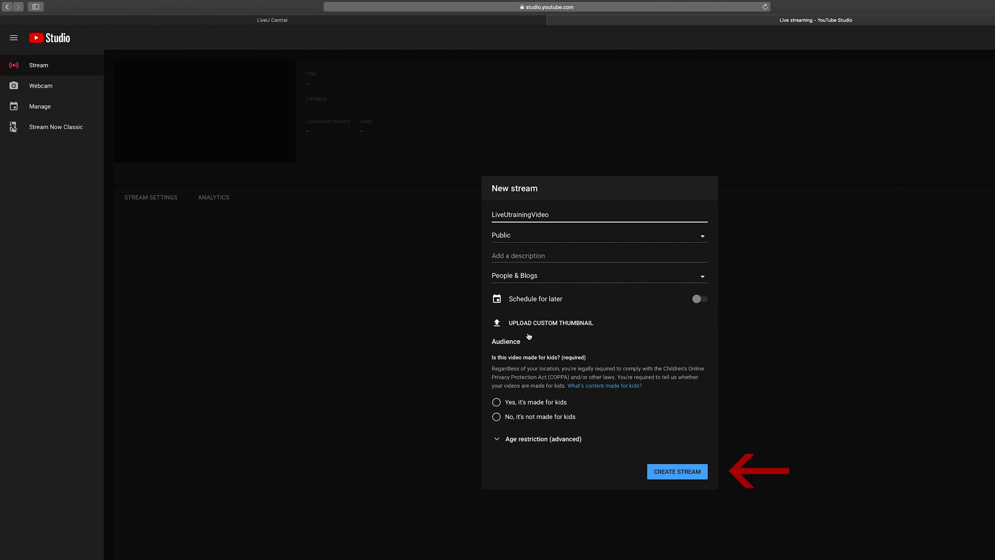
click(672, 471)
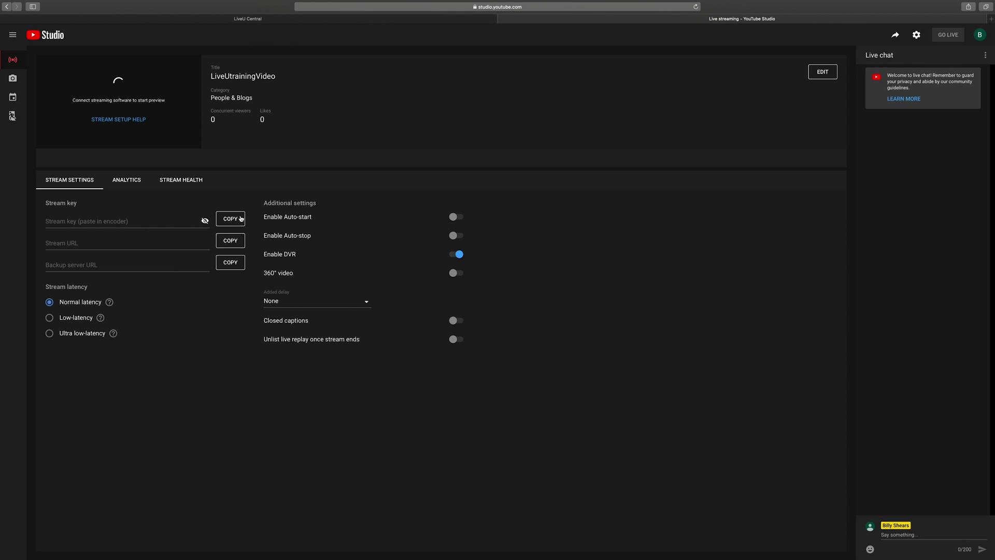
click(237, 221)
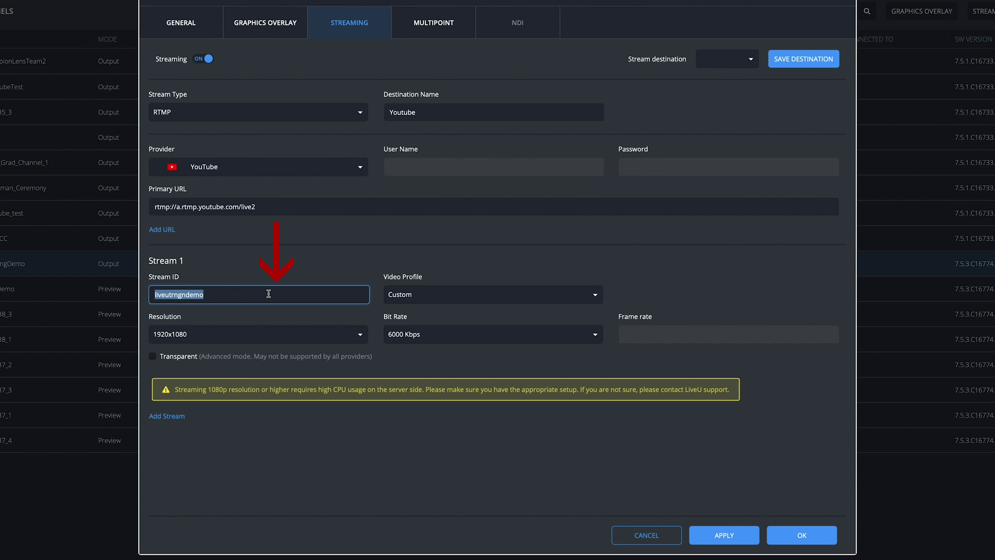
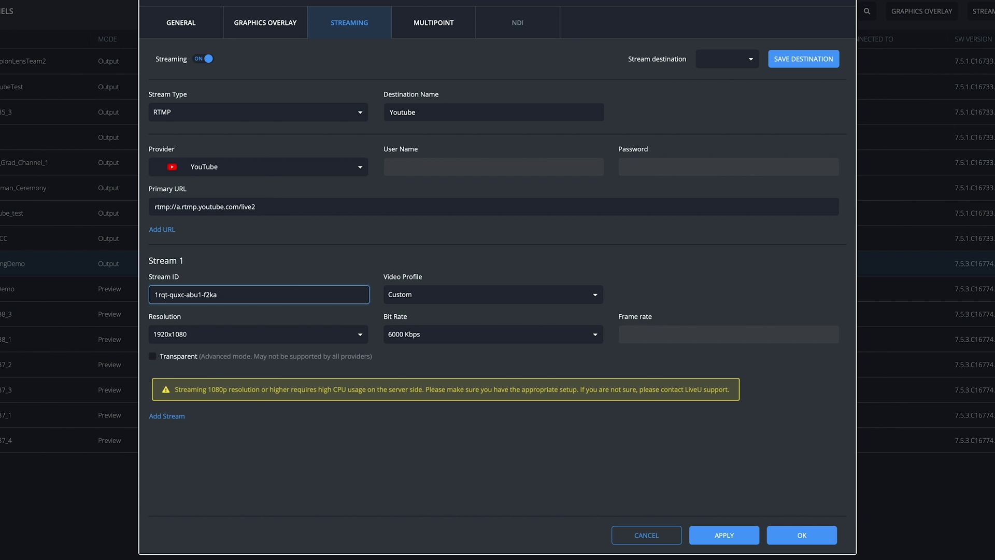
Paste YouTube's stream key as Stream ID and its rtmp URL as Primary URL
click(612, 24)
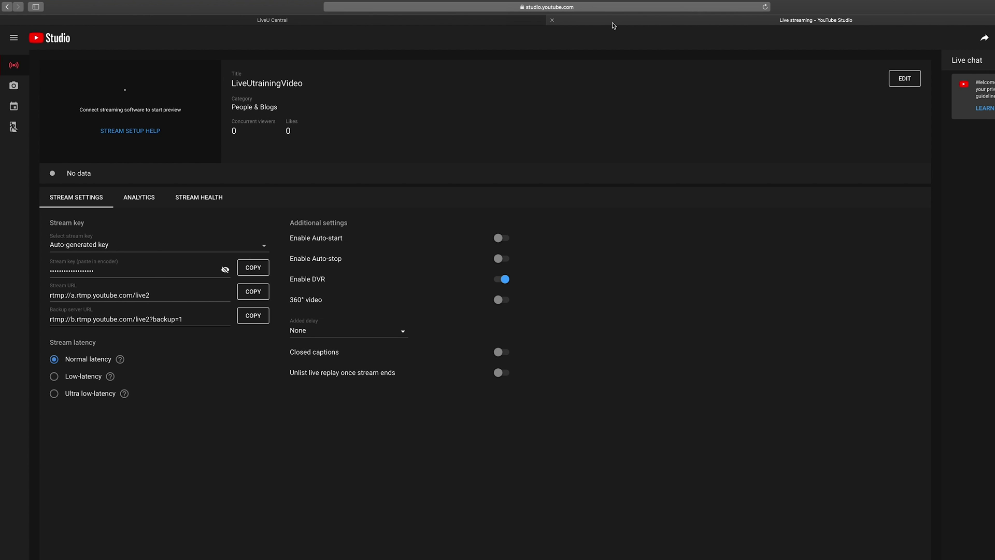
click(248, 291)
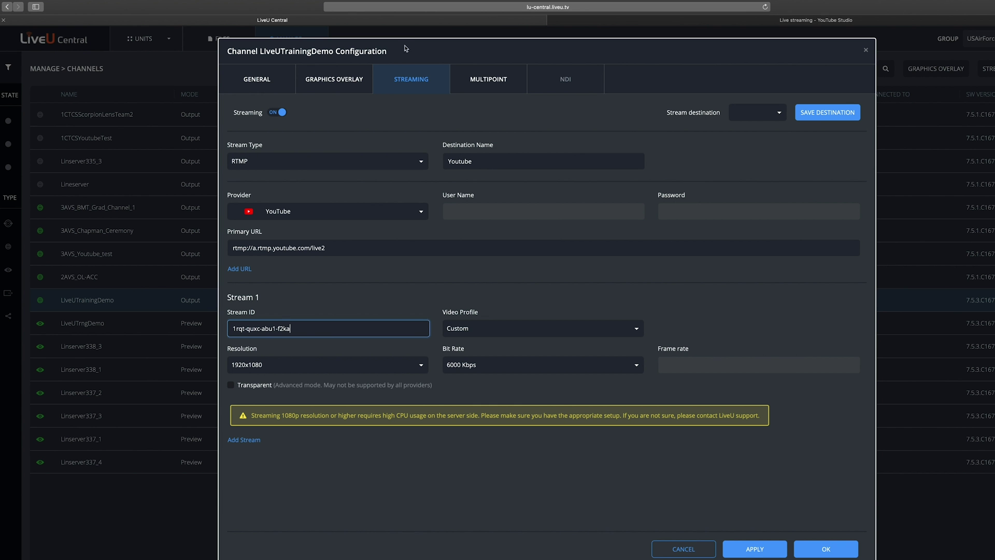
click(407, 22)
triple_click(373, 248)
key(ctrl+v)
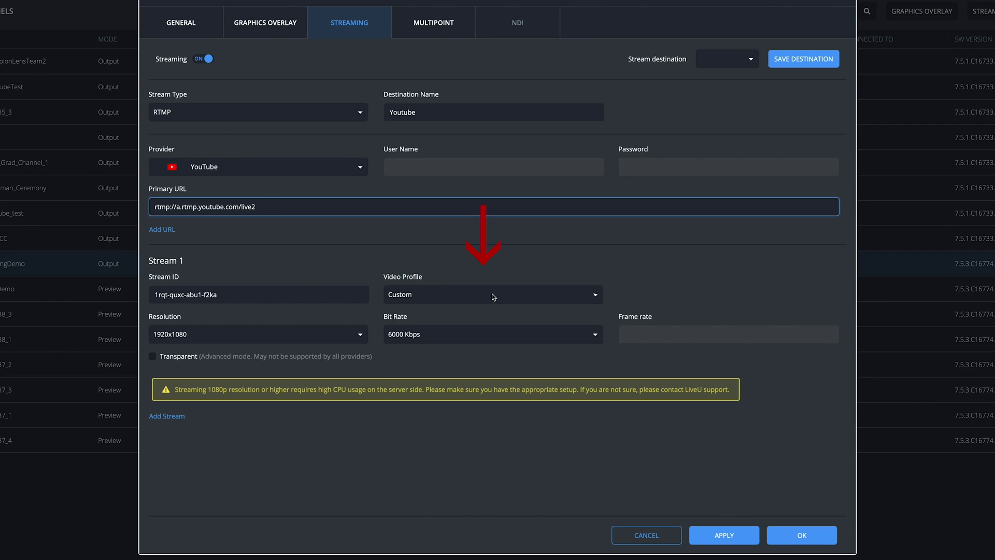
Keep the Custom profile at 1920x1080 resolution, then apply and save the channel settings
click(542, 328)
click(505, 446)
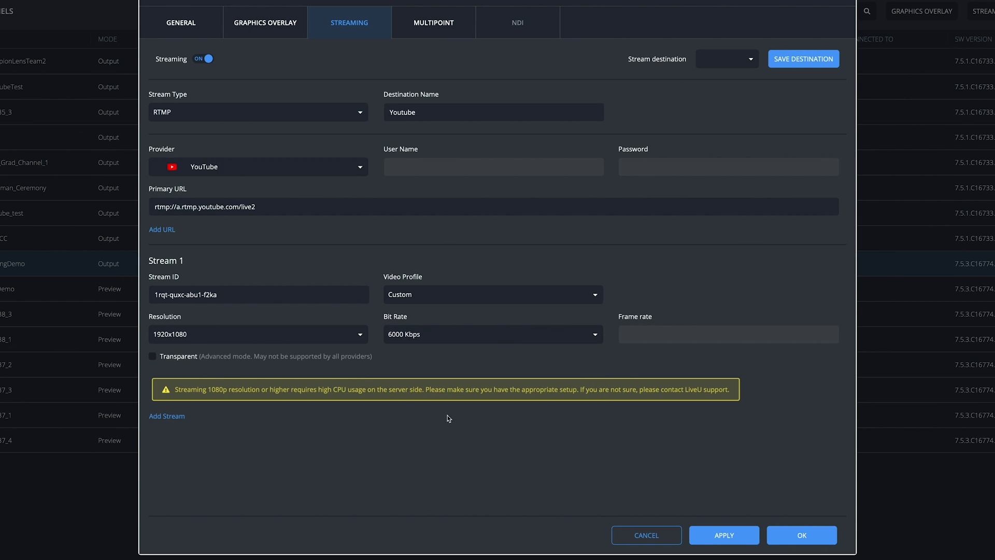
click(317, 337)
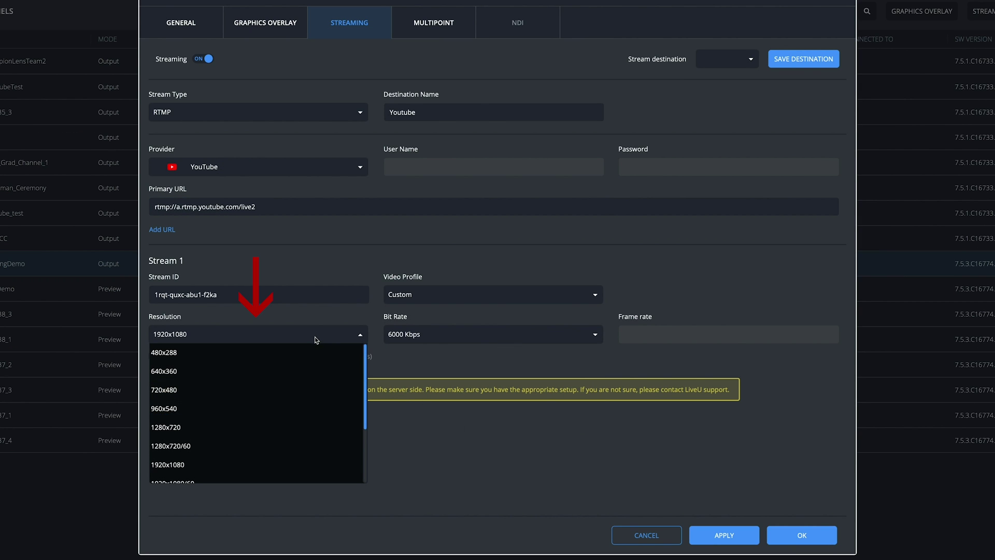
click(253, 463)
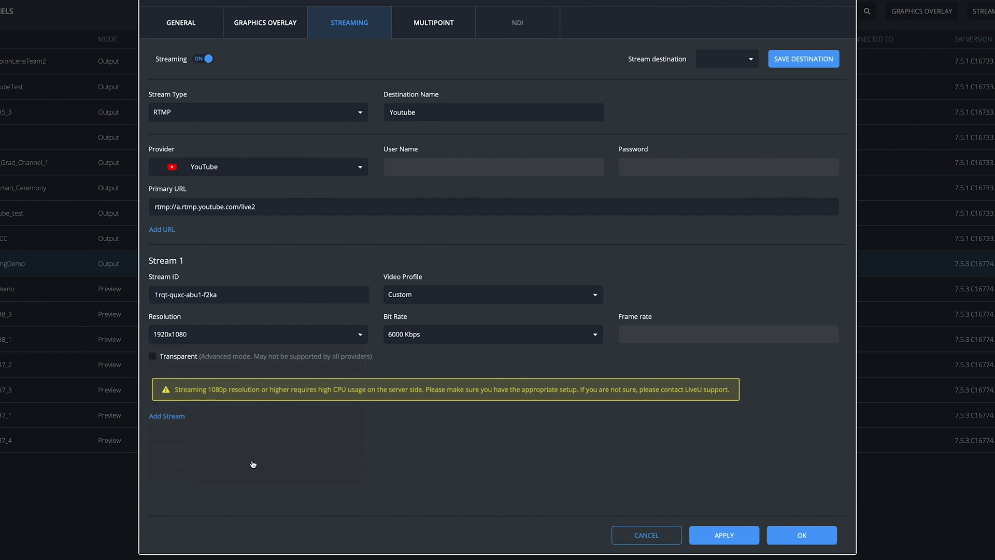
click(750, 536)
click(802, 534)
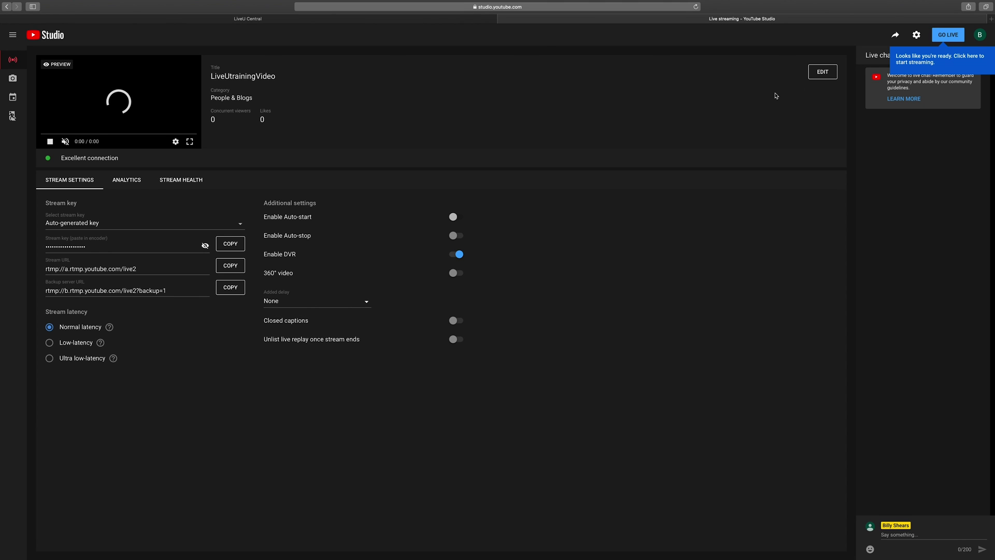
Go live with the YouTube LiveUtrainingVideo broadcast
click(948, 35)
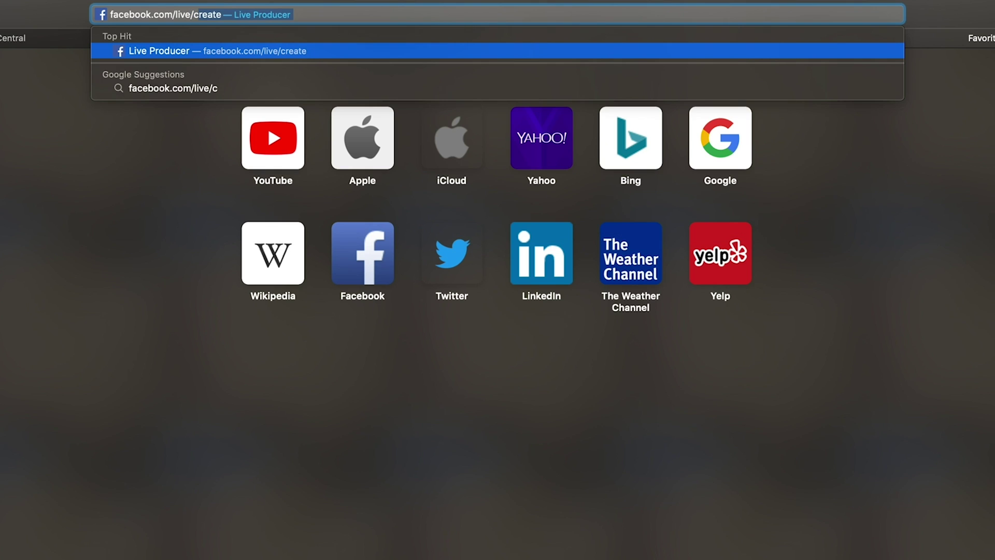
Load facebook.com/live/create and title the live video 'LiveUTrng'
text(reate)
key(Return)
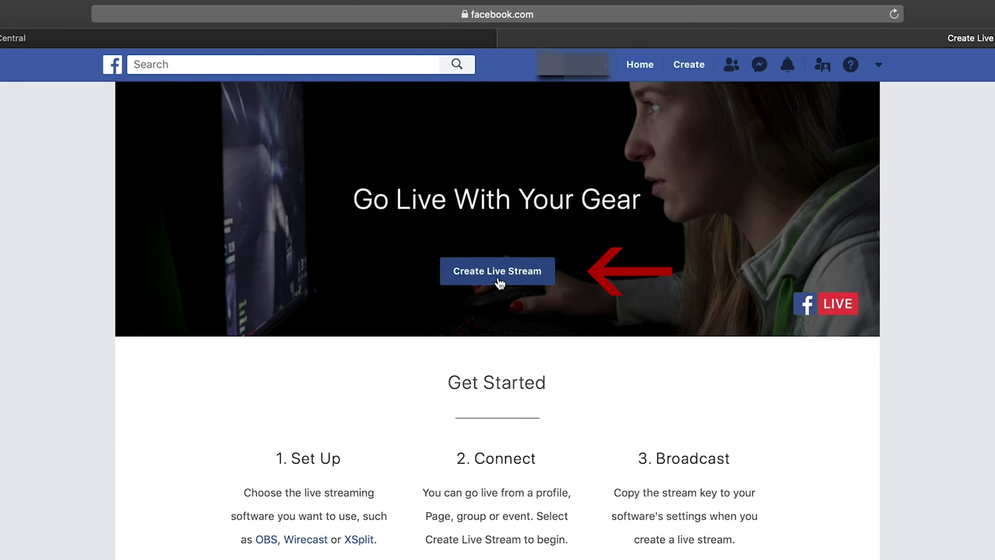
text(iveUTr)
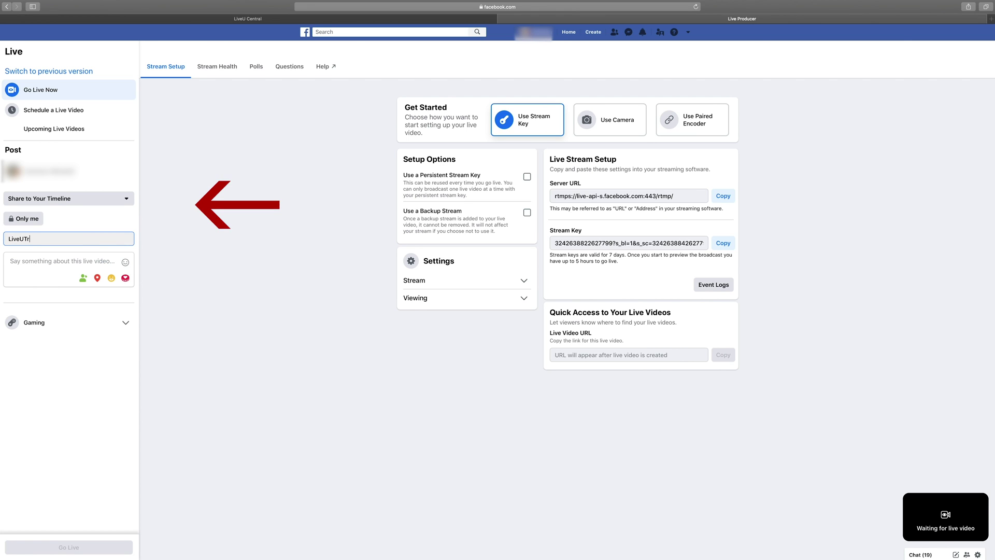
text(ng)
Add the description 'Test' and copy the Facebook server URL
click(34, 260)
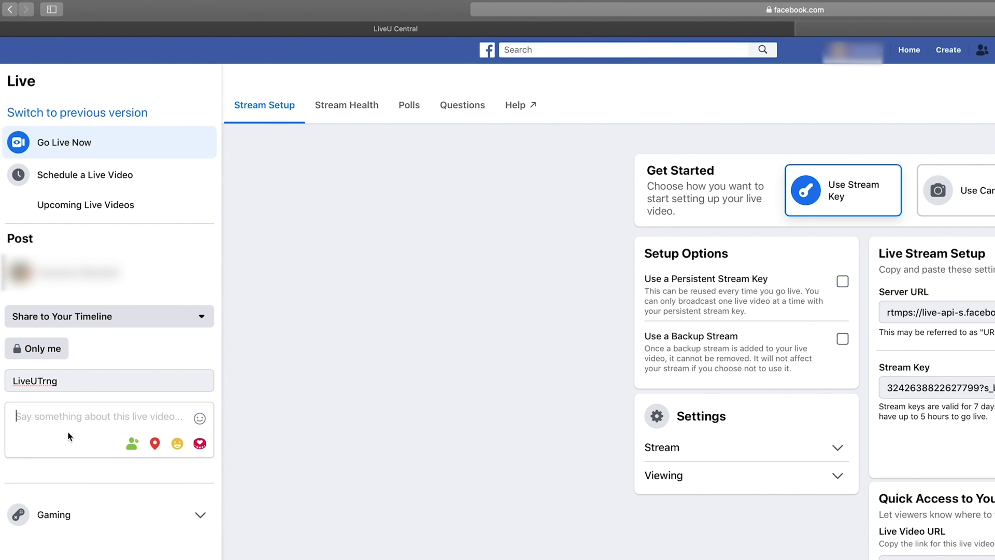
text(Test)
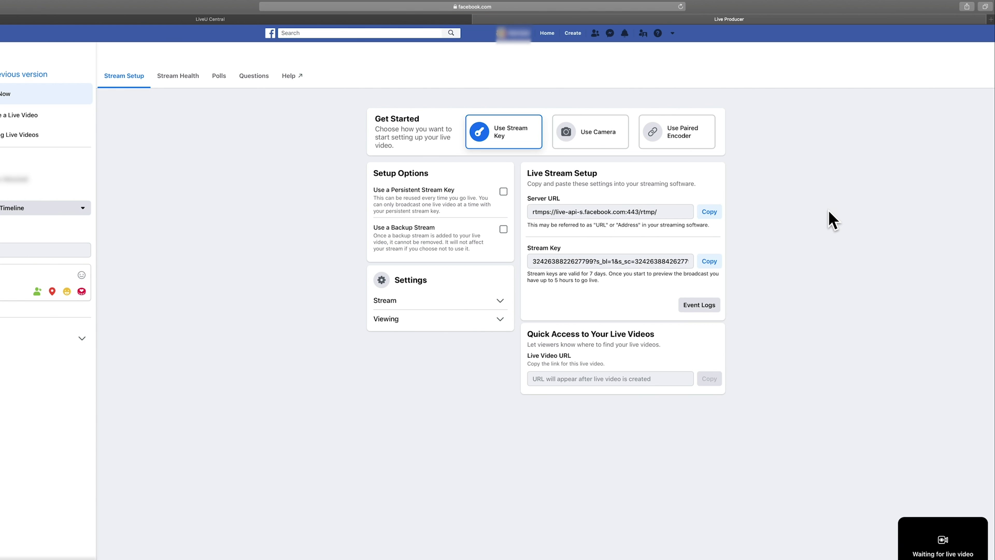
click(710, 214)
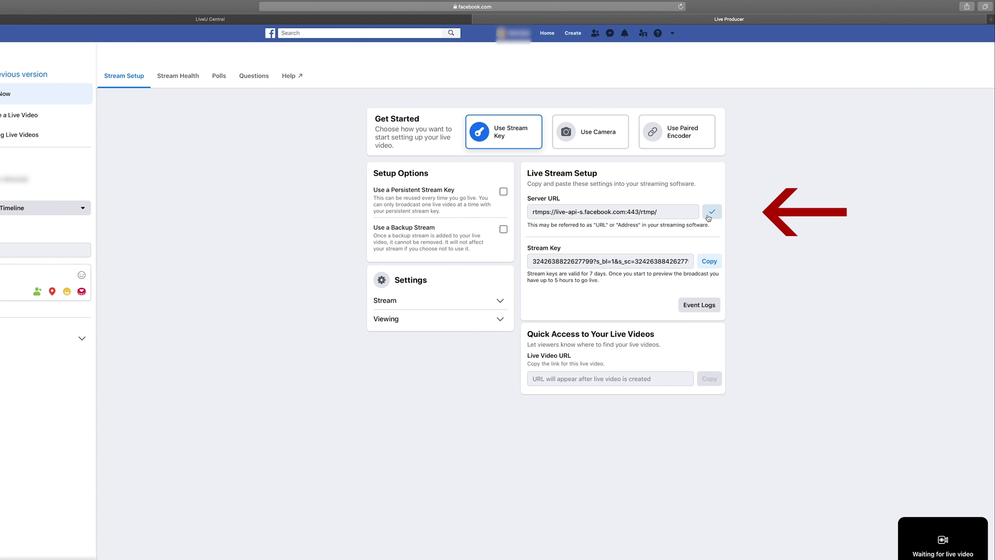
click(286, 20)
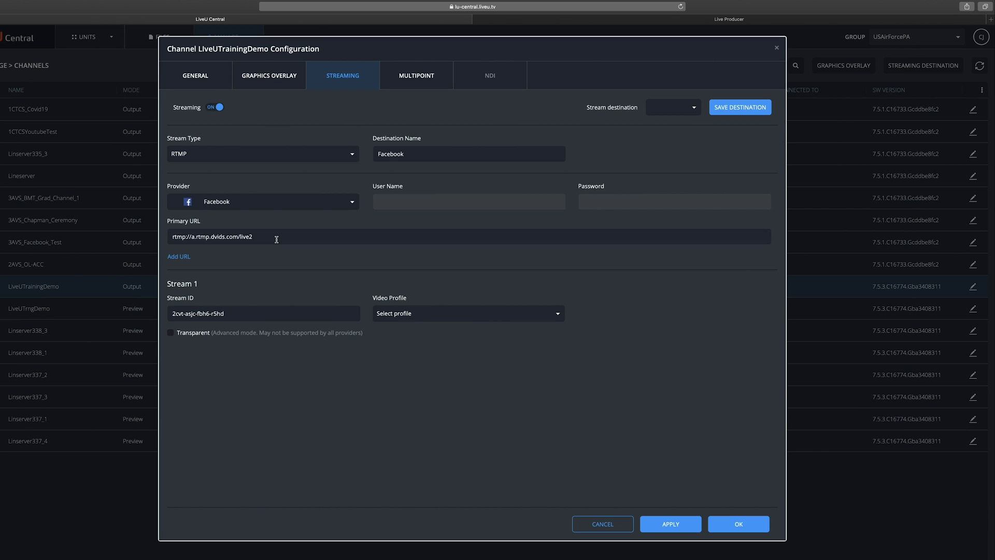
triple_click(276, 240)
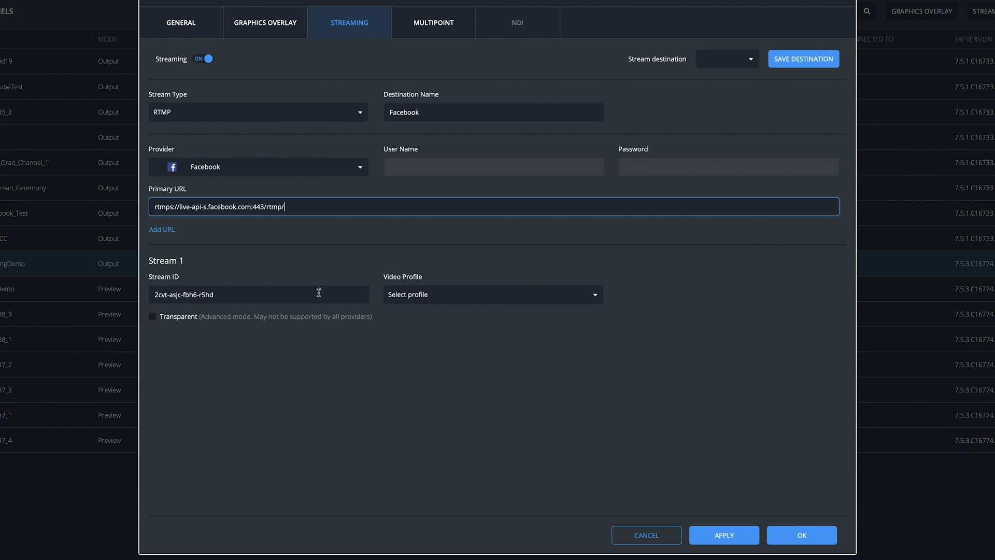
triple_click(319, 293)
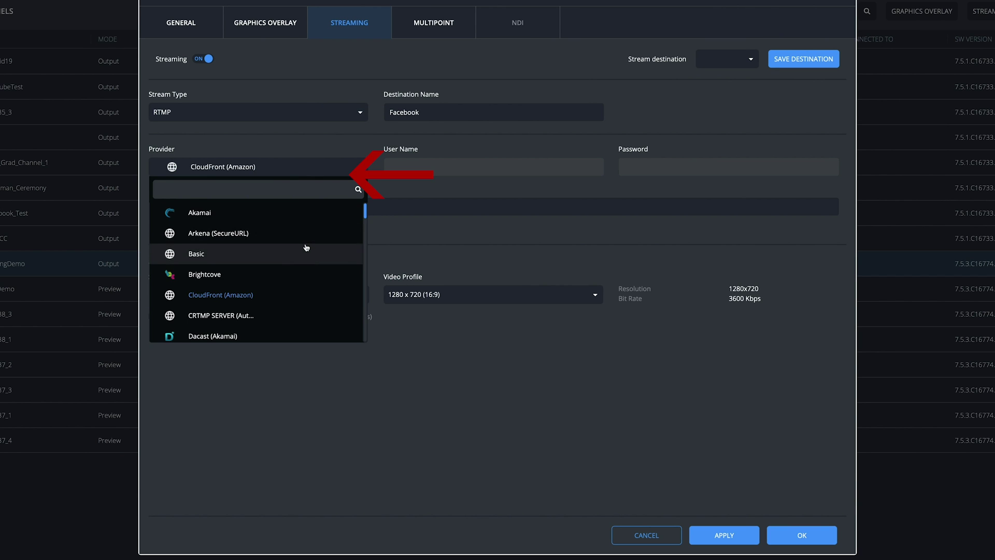
Choose Facebook as the provider with a Custom video profile
scroll(305, 246, down, 5)
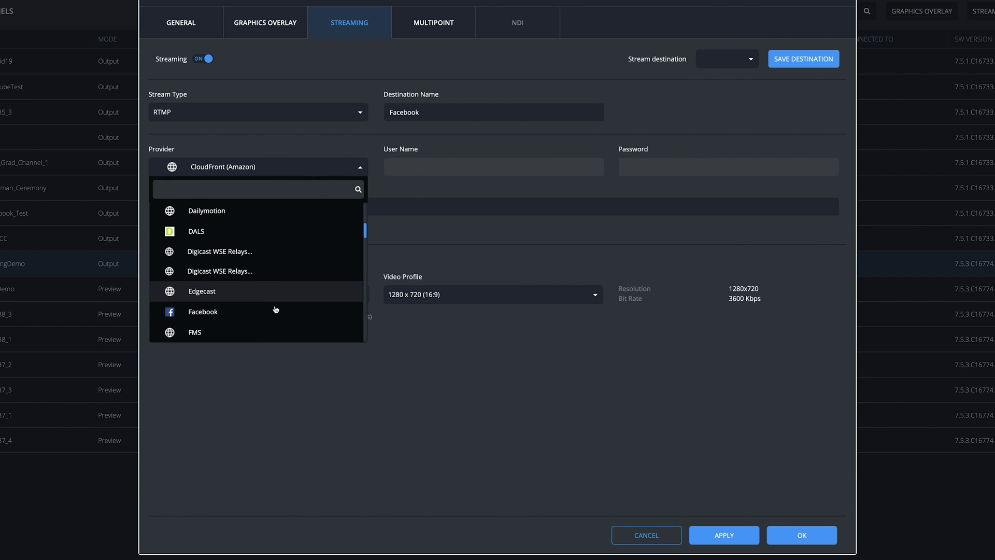
click(275, 311)
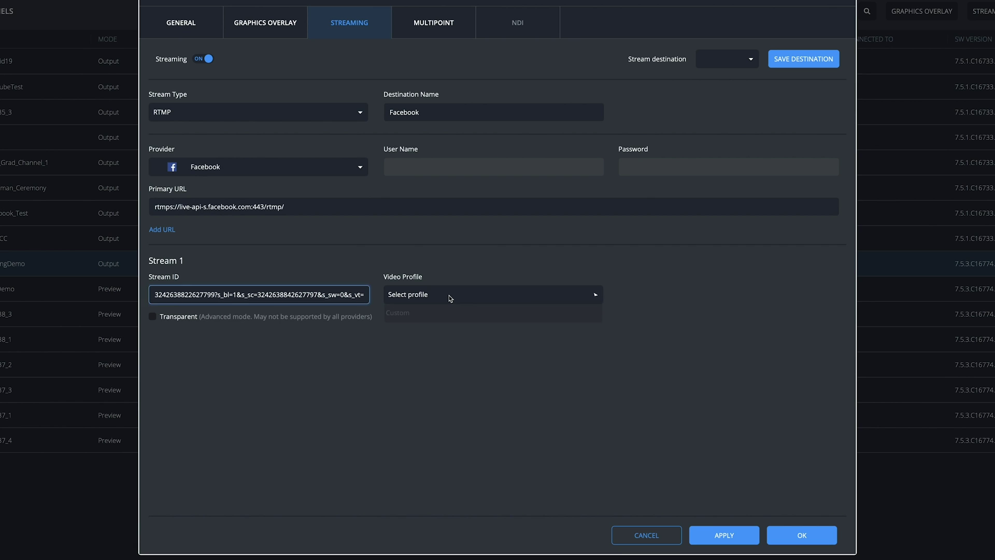
click(449, 295)
click(448, 313)
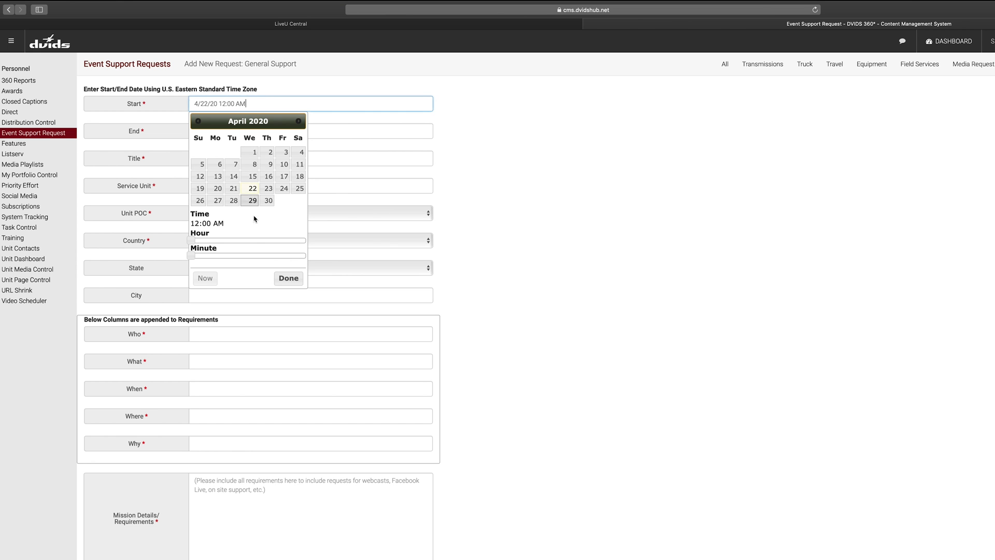
Schedule the event for 4/22/20 from 7:00 AM to 1:00 PM
click(243, 242)
drag(241, 245, 224, 245)
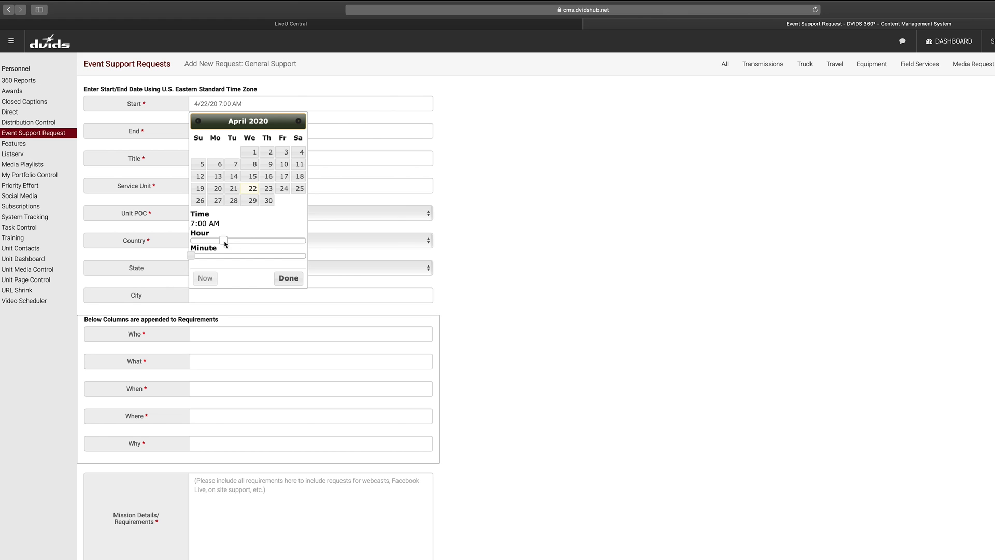
click(287, 275)
click(240, 133)
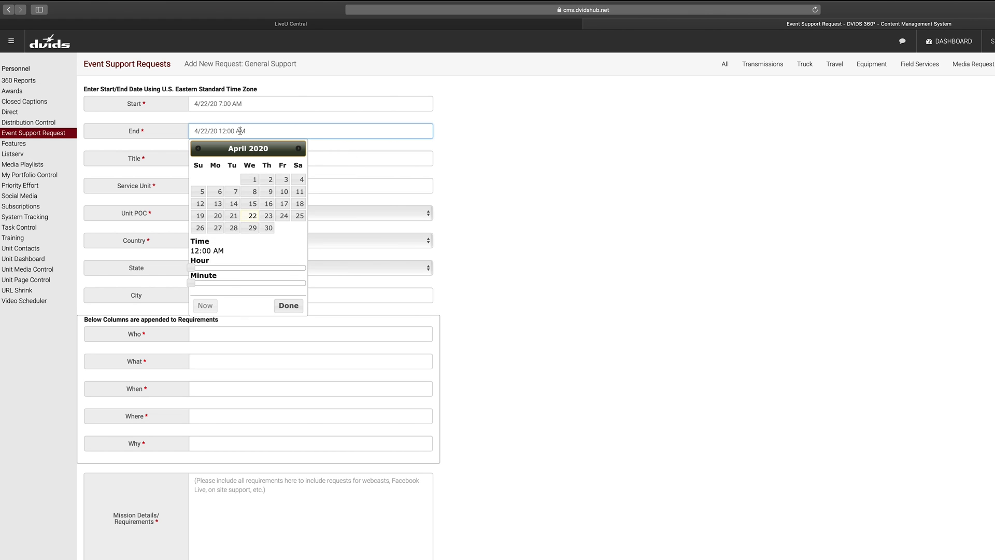
drag(192, 267, 255, 267)
click(288, 306)
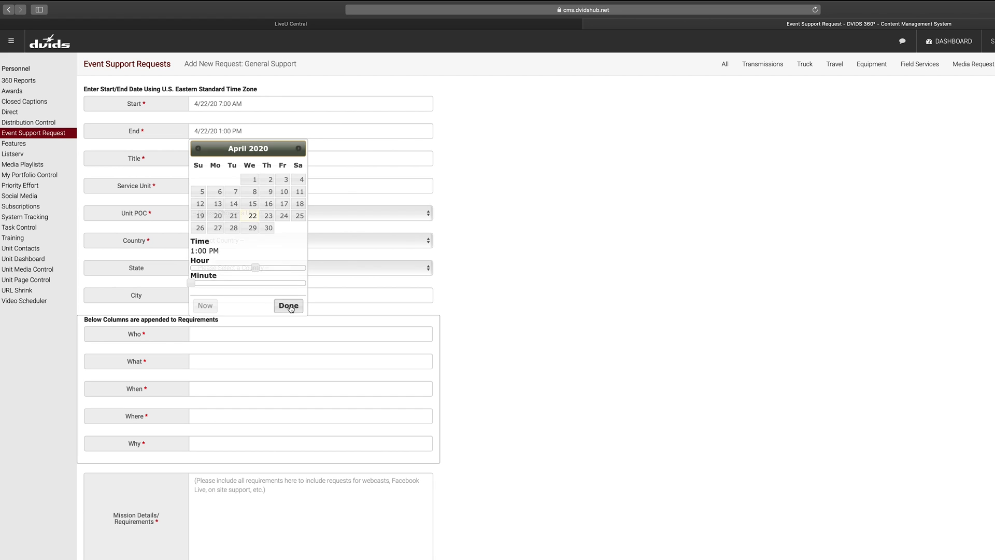
Begin the event title with 'Live UTraining'
click(258, 159)
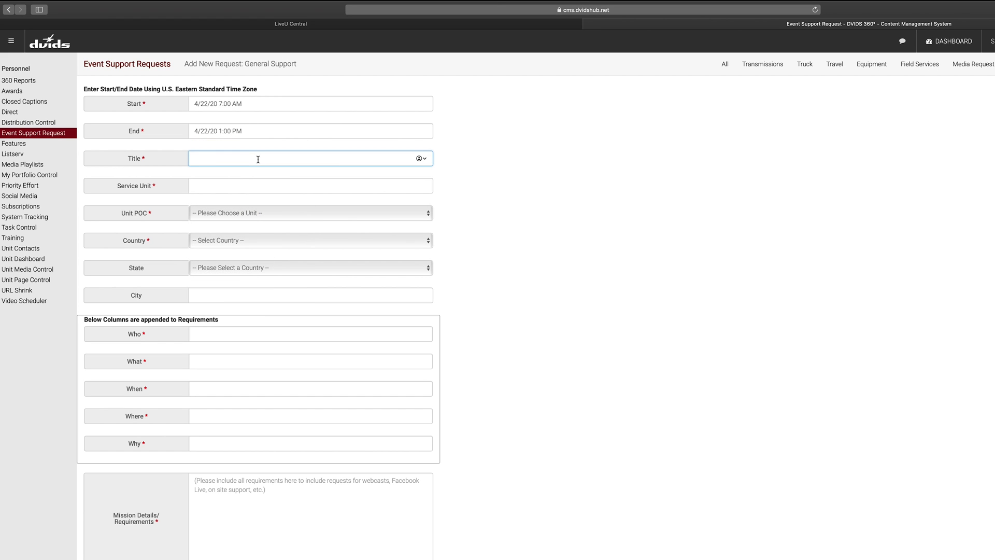
text(Live UTraining)
key(ctrl+shift+Tab)
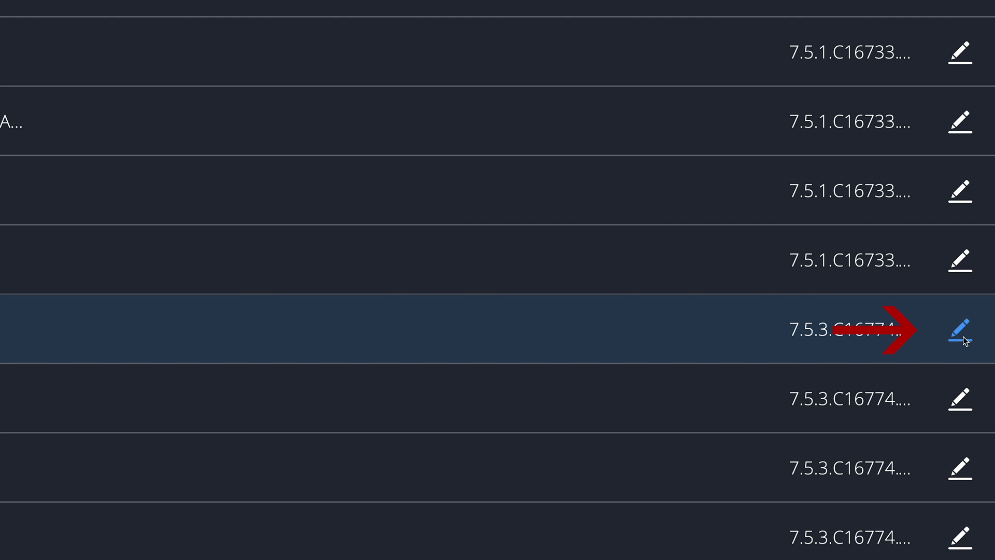
Set the channel's provider to CloudFront (Amazon) and paste the DVIDS stream ID
click(964, 339)
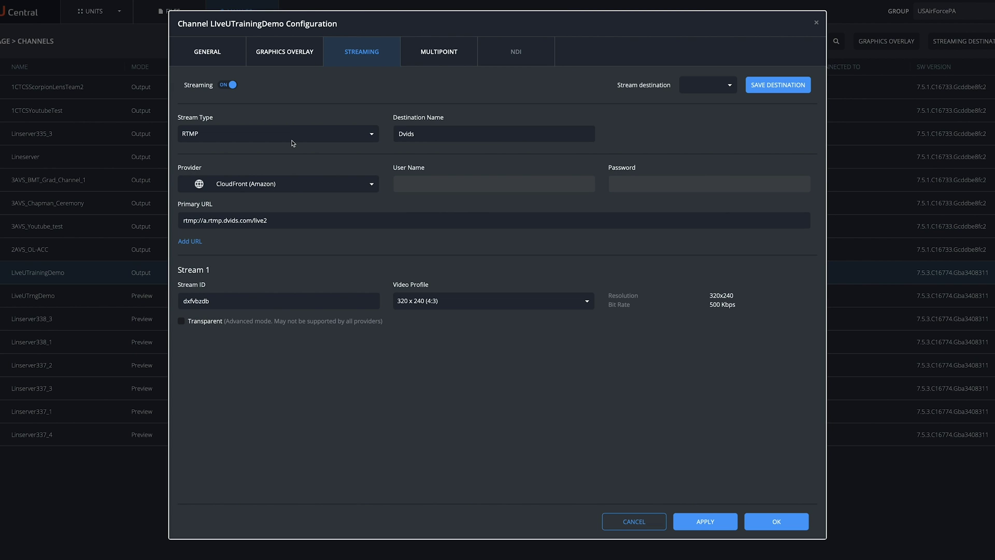
click(292, 136)
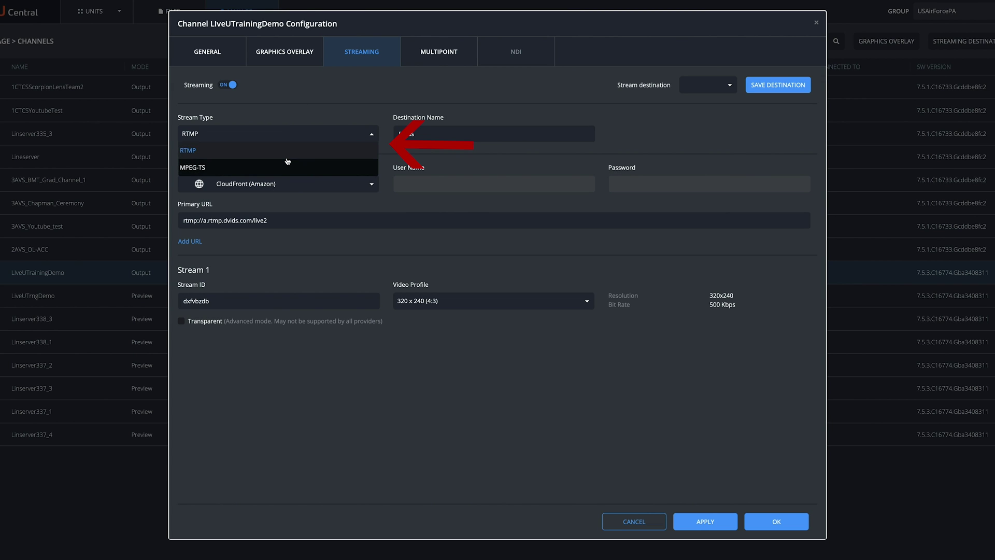
click(325, 185)
click(254, 301)
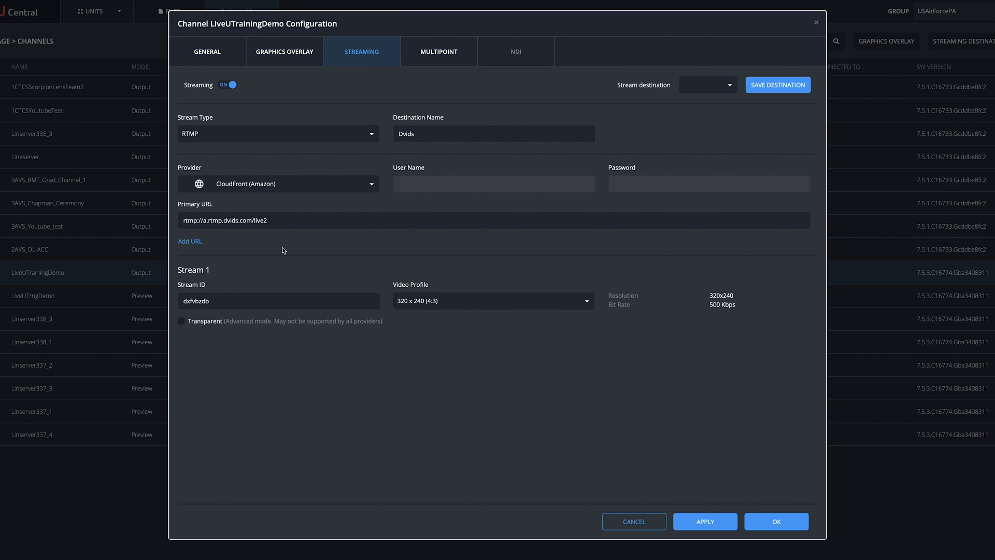
double_click(277, 308)
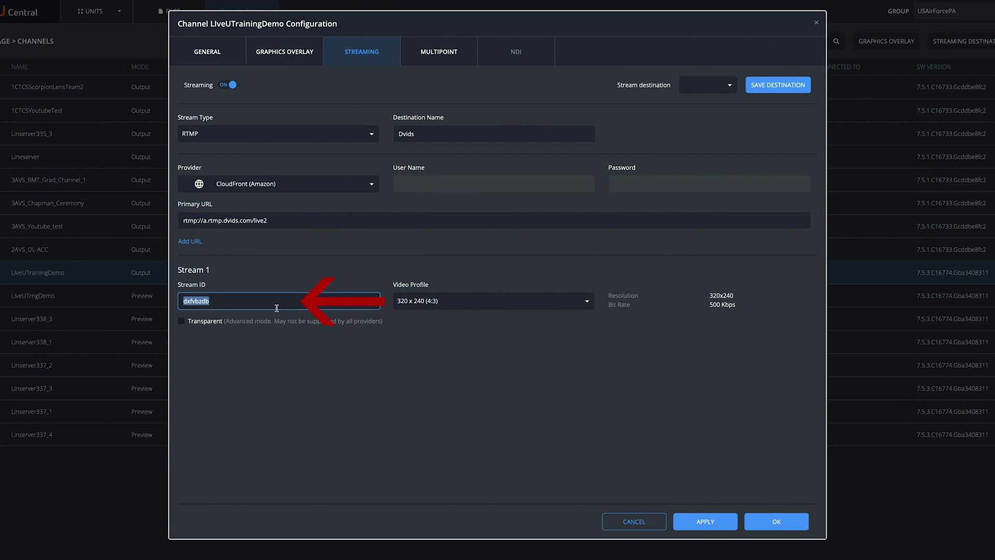
key(ctrl+v)
Choose the 1280 x 720 (16:9) video profile and save the configuration
click(294, 224)
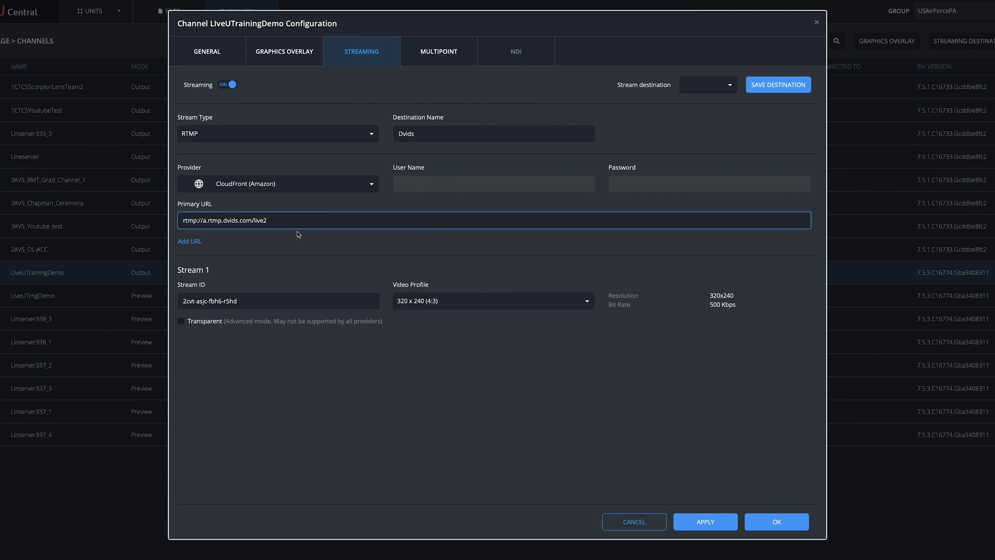
click(448, 306)
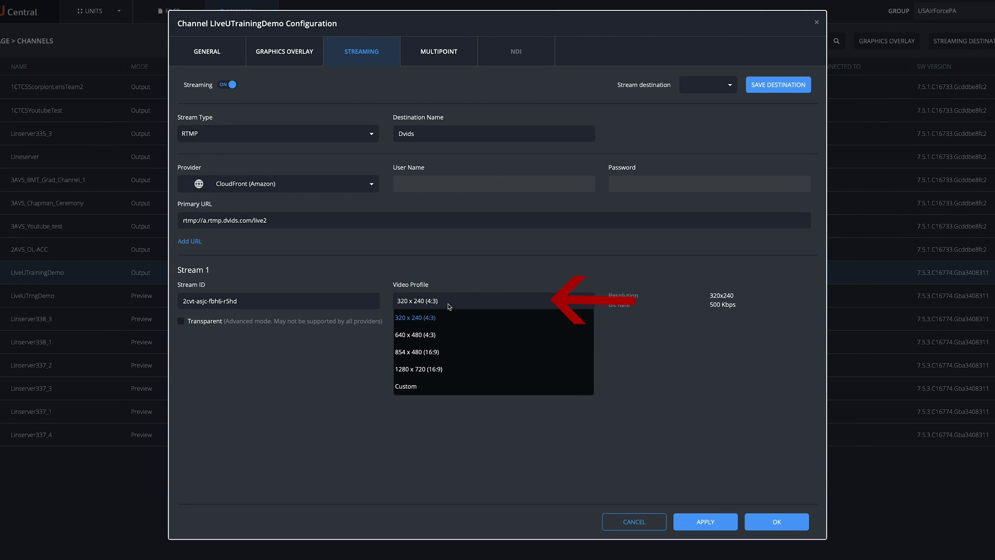
click(441, 369)
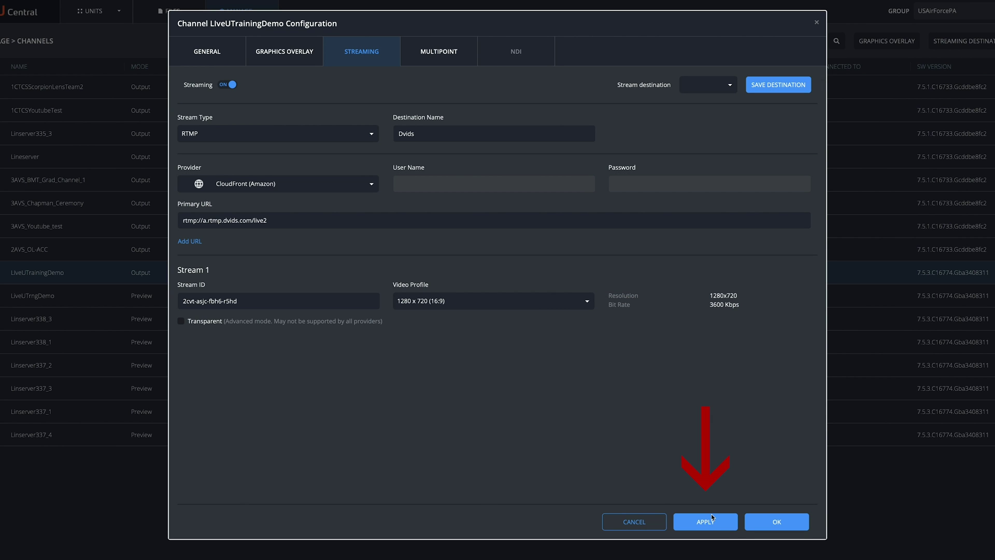
click(777, 522)
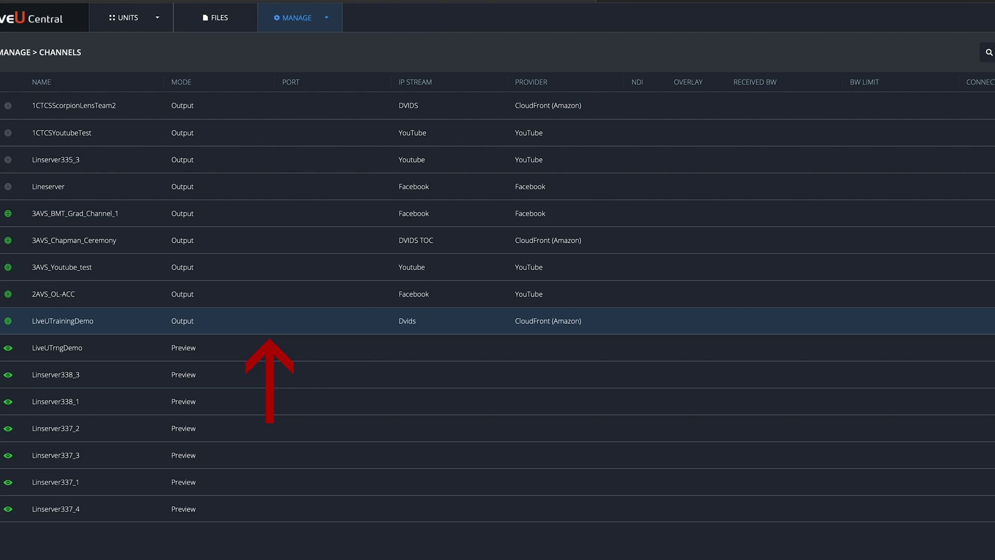